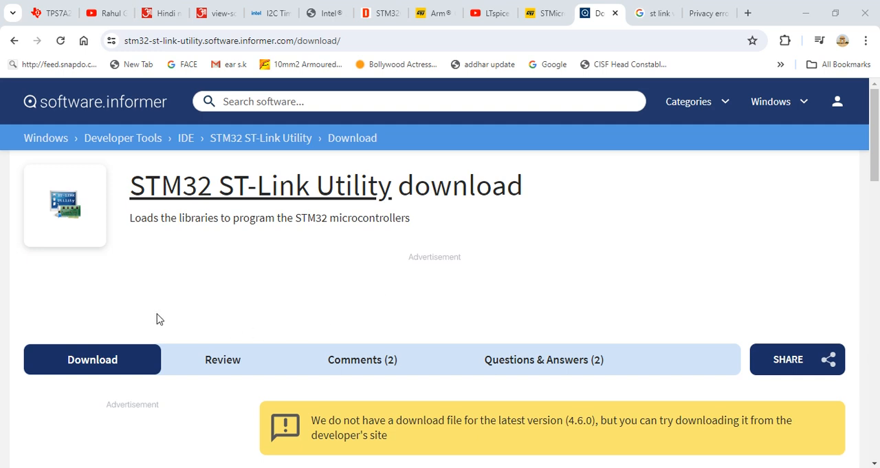
Review the STM32 ST-Link Utility download page, including the offered version and the list of latest versions.
{"action": "scroll", "coordinate": [436, 310], "scroll_direction": "down", "scroll_amount": 5}
{"action": "scroll", "coordinate": [444, 314], "scroll_direction": "up", "scroll_amount": 5}
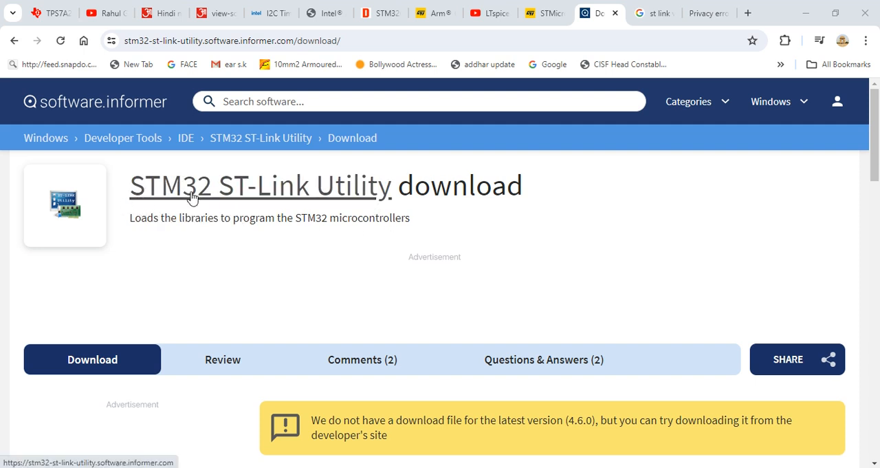
{"action": "scroll", "coordinate": [238, 291], "scroll_direction": "down", "scroll_amount": 4}
{"action": "scroll", "coordinate": [238, 291], "scroll_direction": "up", "scroll_amount": 4}
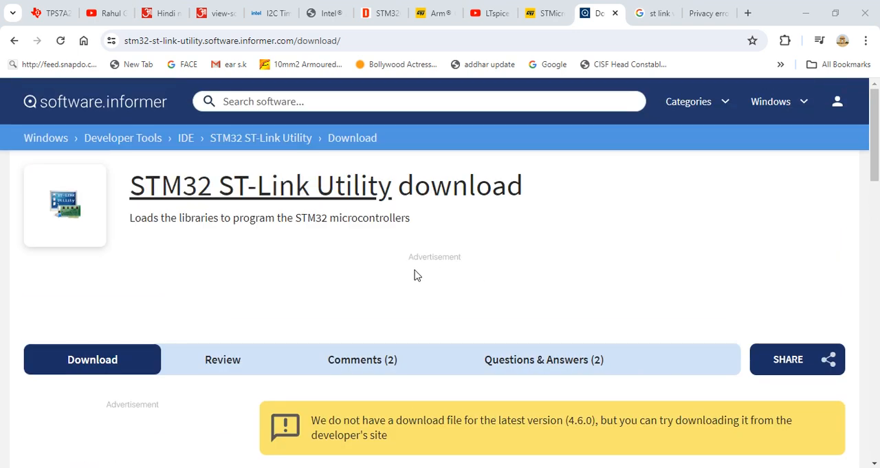
{"action": "scroll", "coordinate": [315, 261], "scroll_direction": "down", "scroll_amount": 2}
{"action": "scroll", "coordinate": [315, 261], "scroll_direction": "down", "scroll_amount": 3}
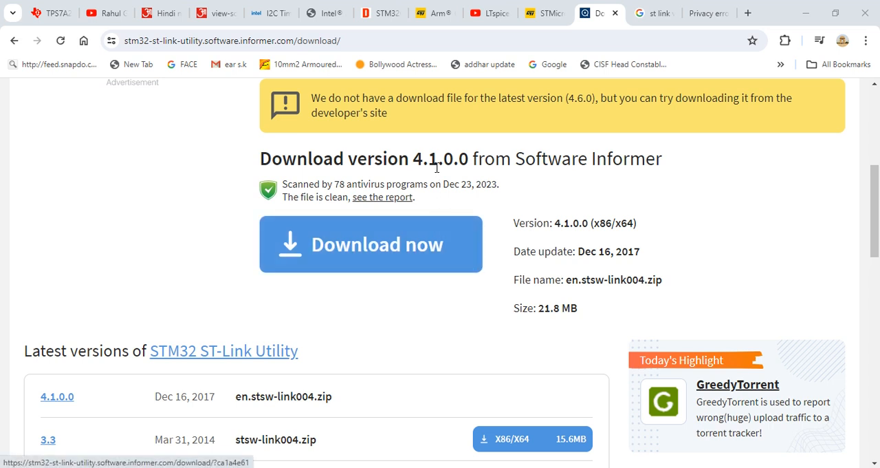
{"action": "scroll", "coordinate": [412, 321], "scroll_direction": "down", "scroll_amount": 2}
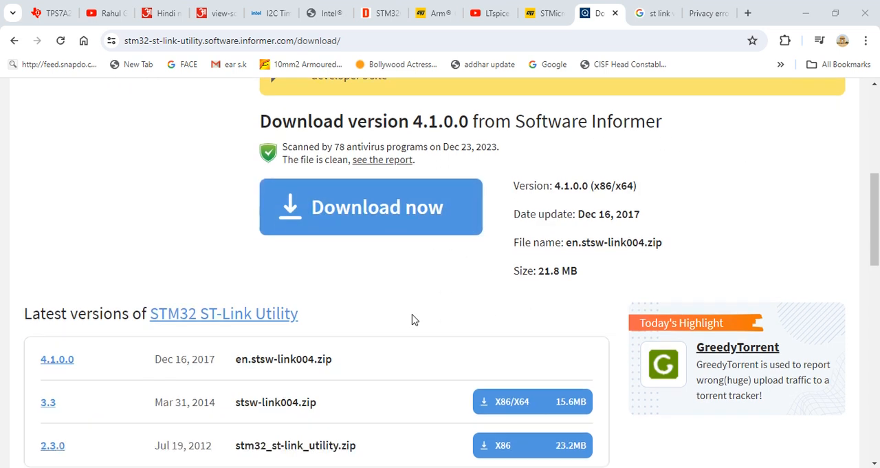
{"action": "scroll", "coordinate": [413, 315], "scroll_direction": "up", "scroll_amount": 4}
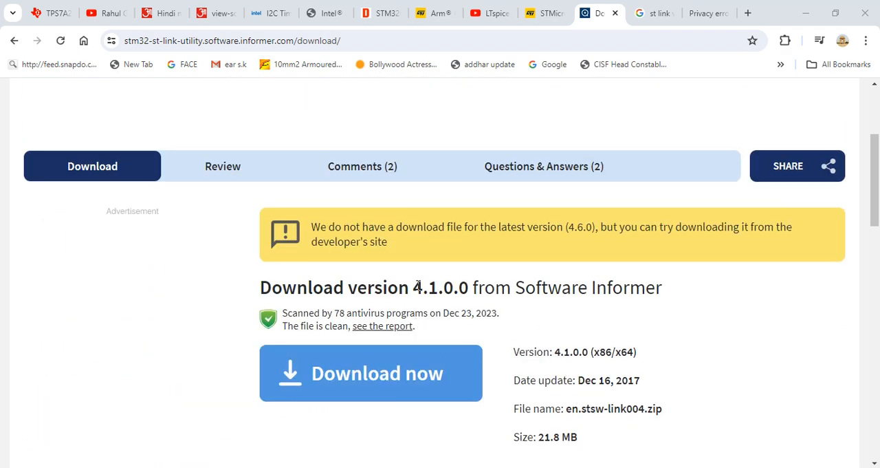
{"action": "scroll", "coordinate": [526, 330], "scroll_direction": "up", "scroll_amount": 3}
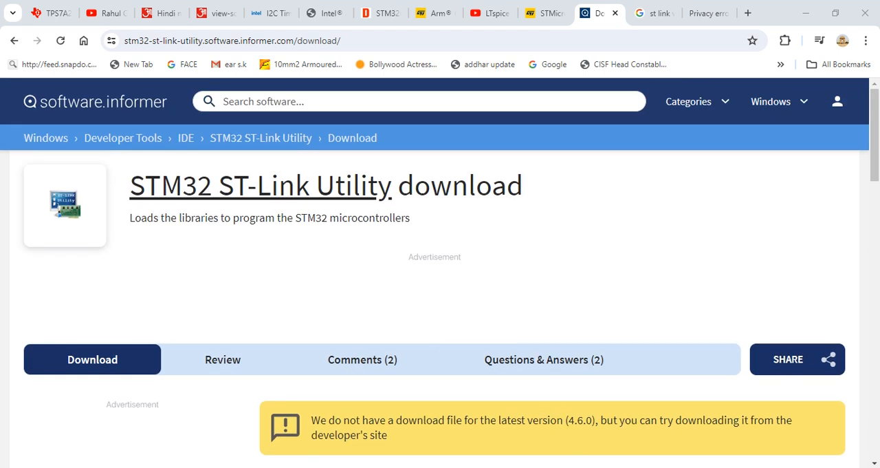
{"action": "left_click", "coordinate": [581, 423]}
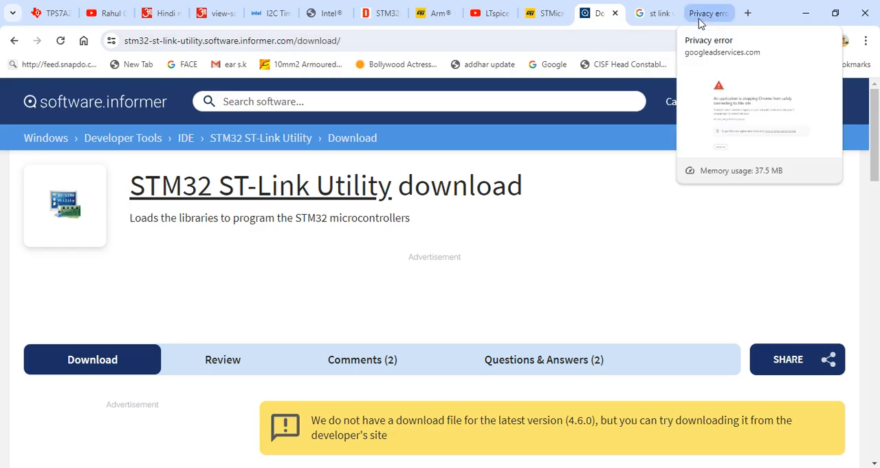
Examine the open Google results for "st link v2", looking over the ST-Link V2 programmer listings.
{"action": "left_click", "coordinate": [656, 13]}
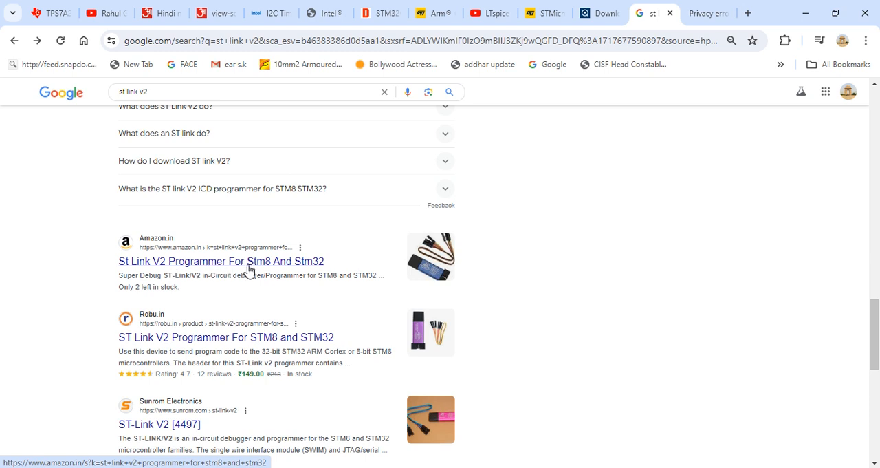
{"action": "scroll", "coordinate": [272, 352], "scroll_direction": "down", "scroll_amount": 2}
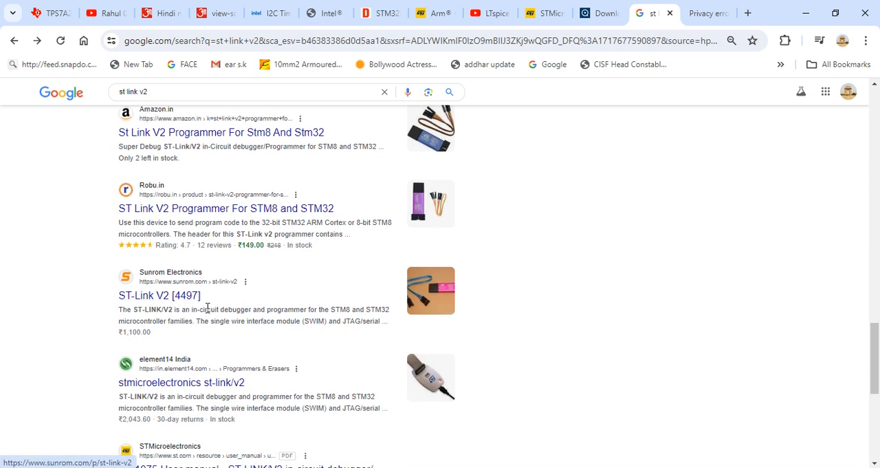
{"action": "scroll", "coordinate": [240, 309], "scroll_direction": "up", "scroll_amount": 2}
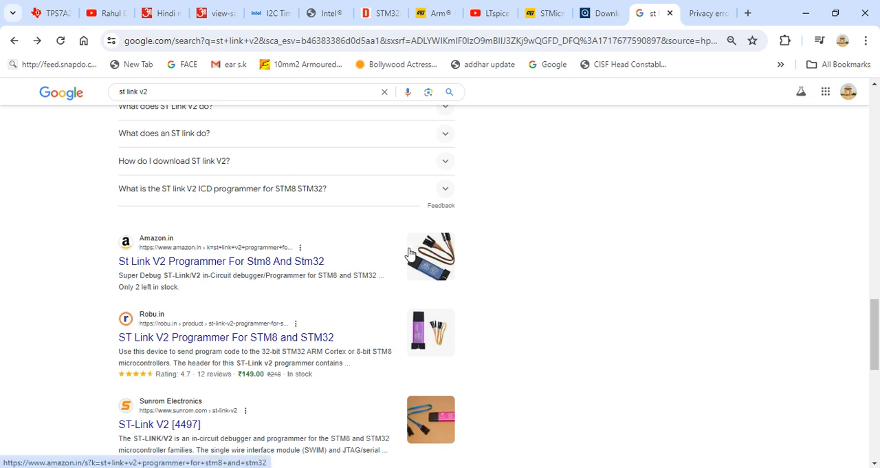
{"action": "scroll", "coordinate": [411, 253], "scroll_direction": "down", "scroll_amount": 1}
{"action": "scroll", "coordinate": [409, 253], "scroll_direction": "down", "scroll_amount": 2}
{"action": "scroll", "coordinate": [409, 252], "scroll_direction": "up", "scroll_amount": 3}
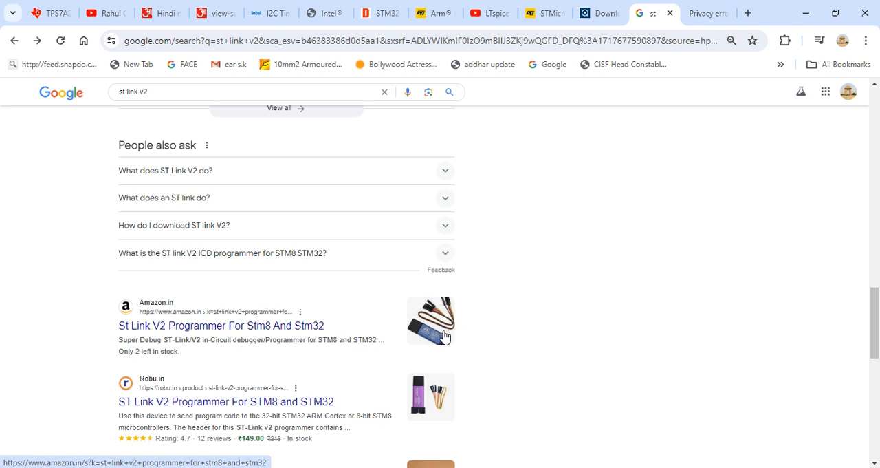
{"action": "scroll", "coordinate": [430, 333], "scroll_direction": "down", "scroll_amount": 1}
{"action": "scroll", "coordinate": [427, 333], "scroll_direction": "up", "scroll_amount": 1}
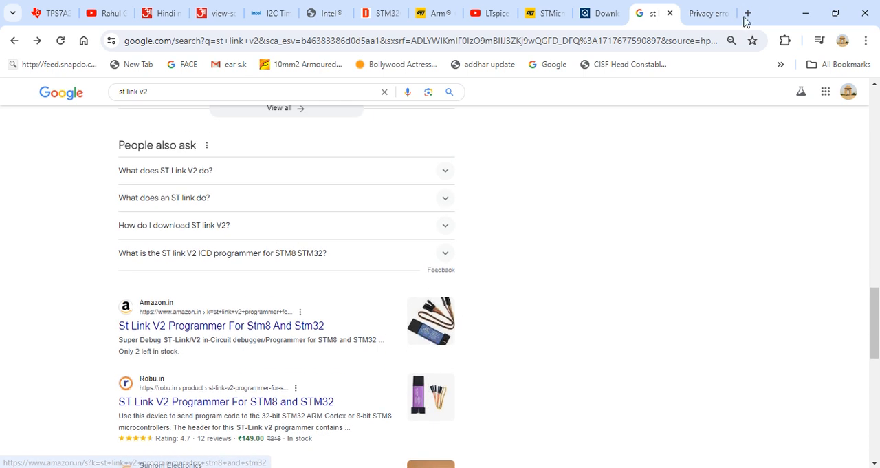
Switch to STM32 ST-LINK Utility, connect to the target microcontroller and disconnect from it again.
{"action": "key", "text": "alt+Tab"}
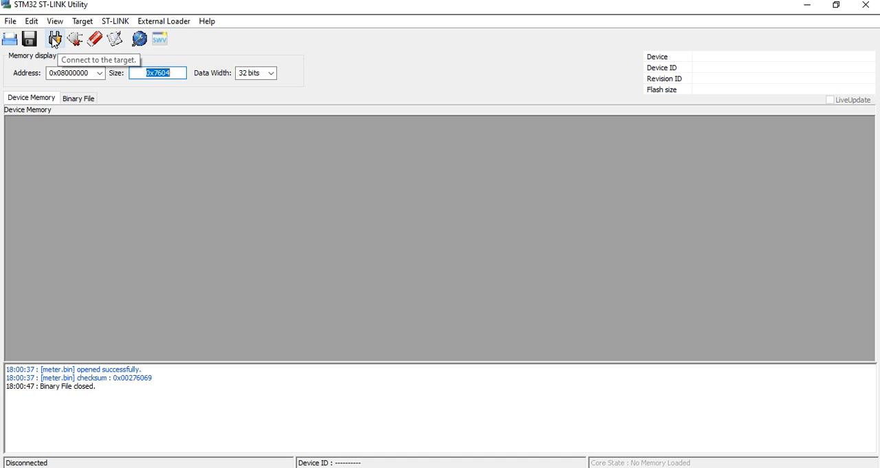
{"action": "left_click", "coordinate": [56, 41]}
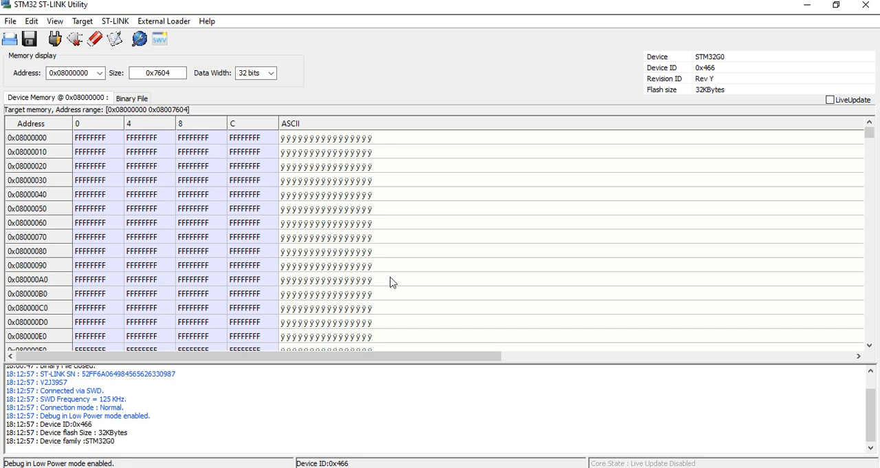
{"action": "left_click", "coordinate": [73, 40]}
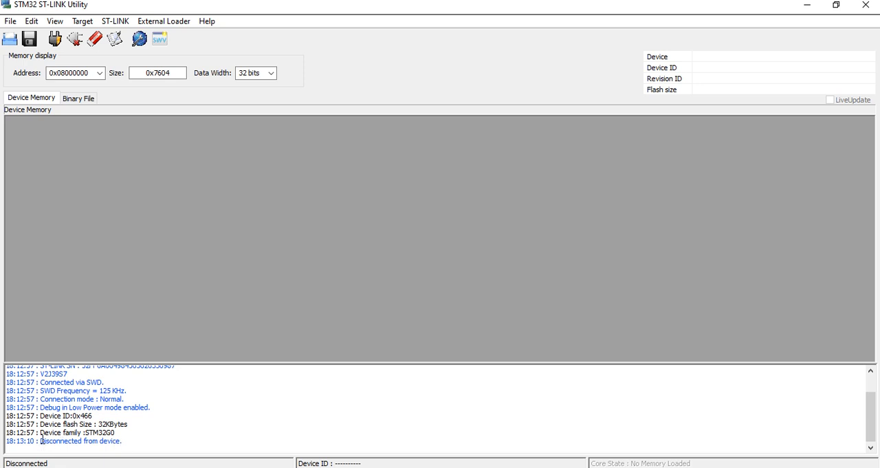
{"action": "key", "text": "XF86MonBrightnessUp"}
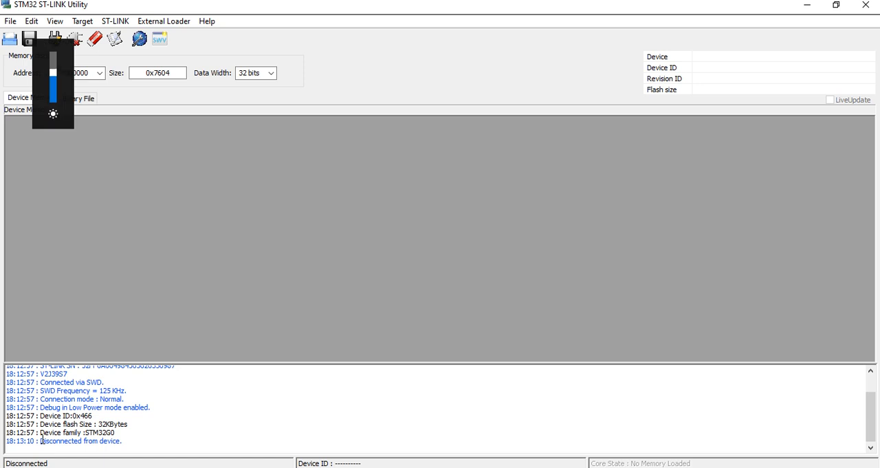
{"action": "key", "text": "XF86MonBrightnessUp"}
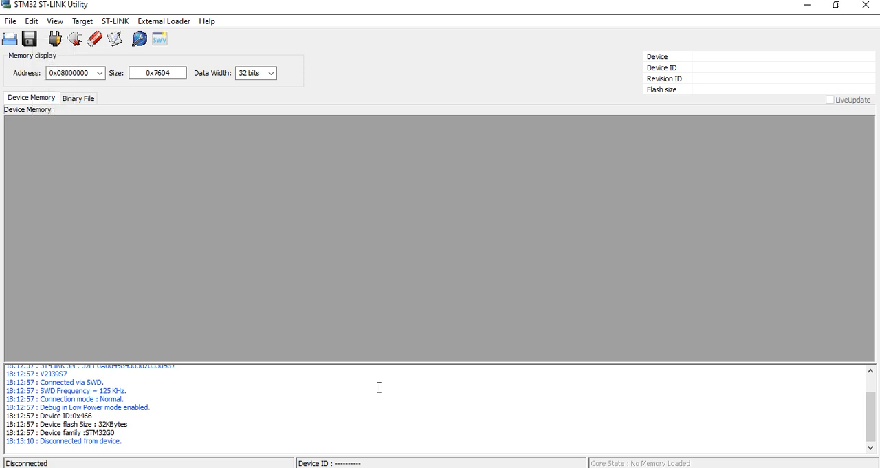
Reconnect to the target microcontroller and view the data width options of the memory display, keeping 32 bits.
{"action": "left_click", "coordinate": [58, 42]}
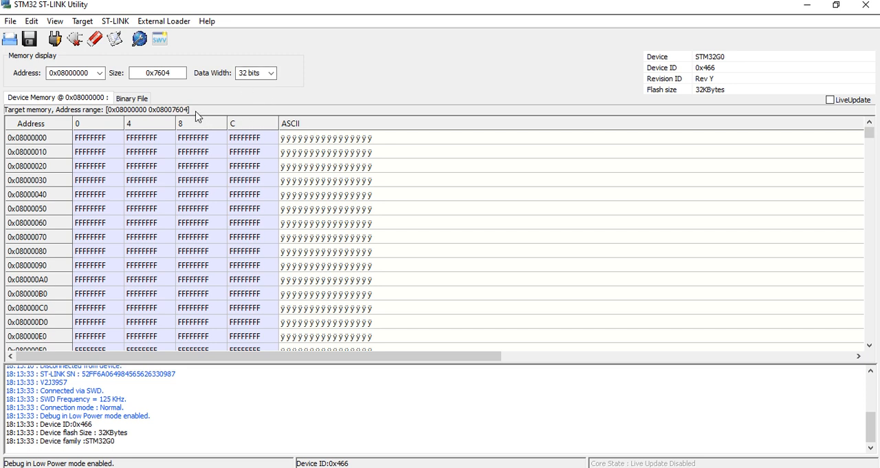
{"action": "left_click", "coordinate": [271, 75]}
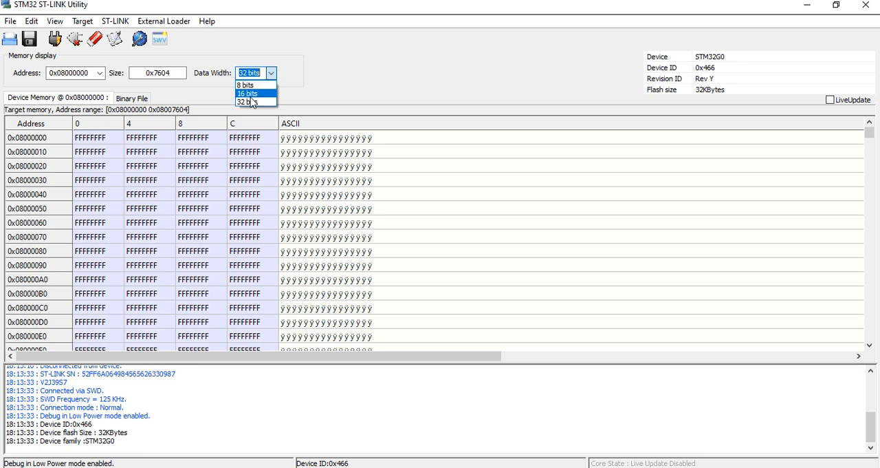
{"action": "left_click", "coordinate": [351, 80]}
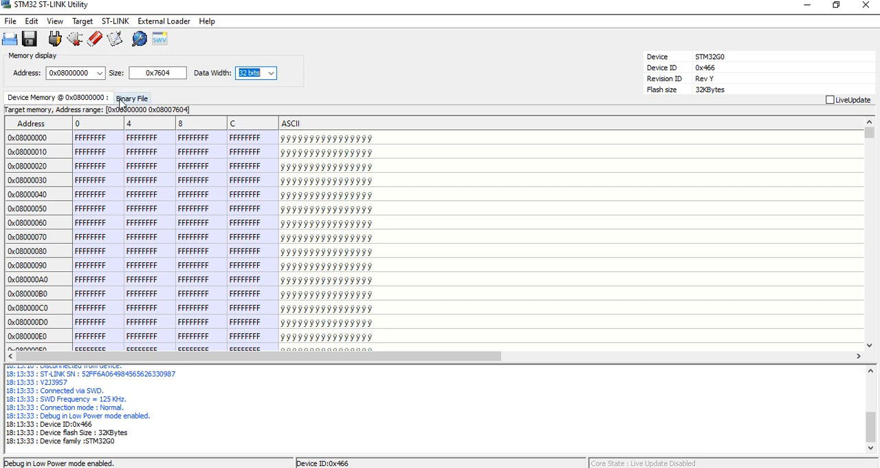
Load meter.bin from the MUC\BIN folder as the binary file and program it into the target with verification while programming.
{"action": "left_click", "coordinate": [136, 101]}
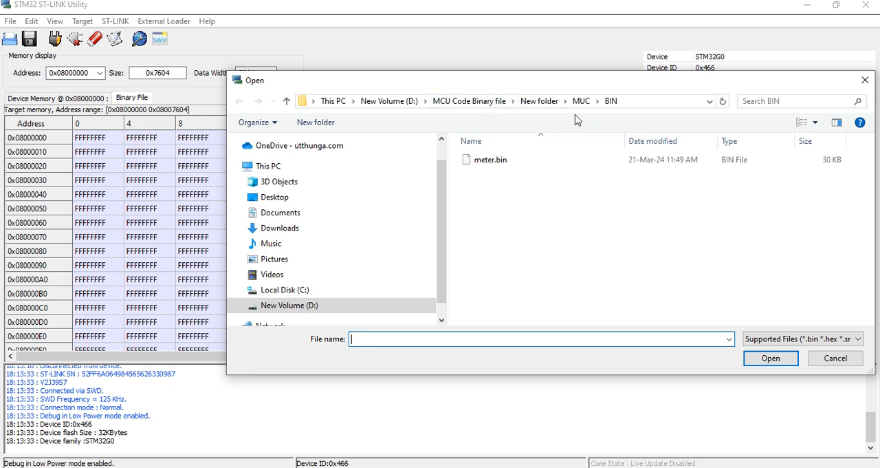
{"action": "left_click", "coordinate": [490, 164]}
{"action": "left_click", "coordinate": [770, 358]}
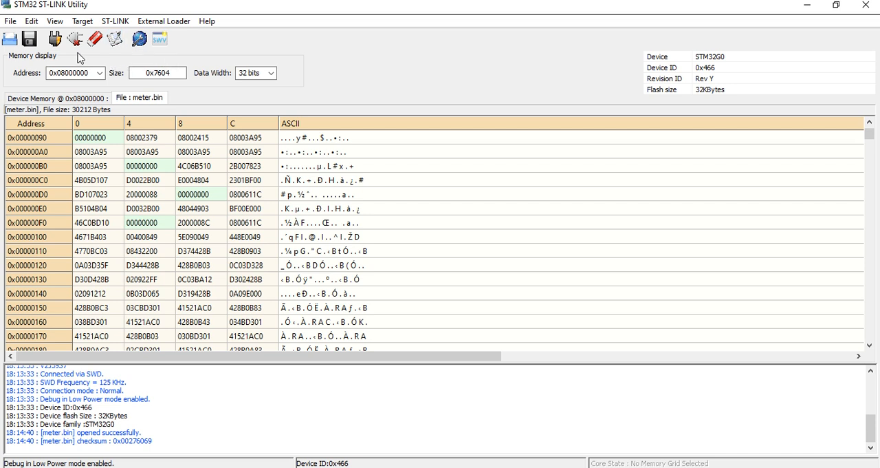
{"action": "left_click", "coordinate": [116, 40]}
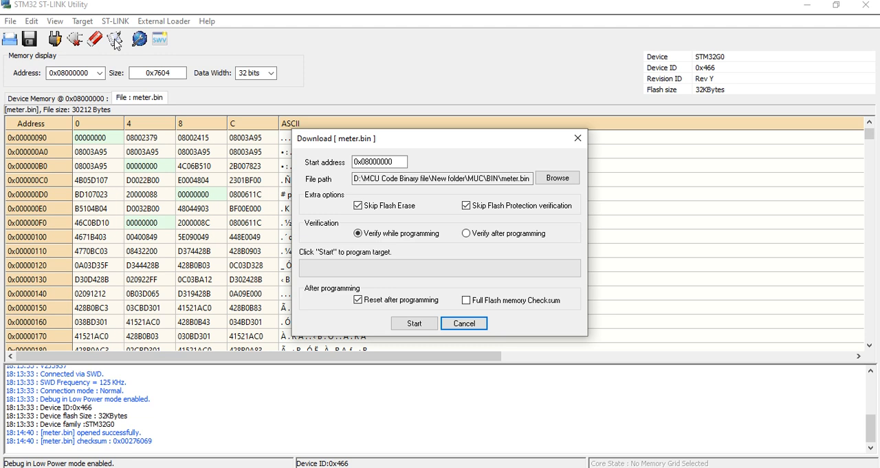
{"action": "left_click", "coordinate": [415, 323]}
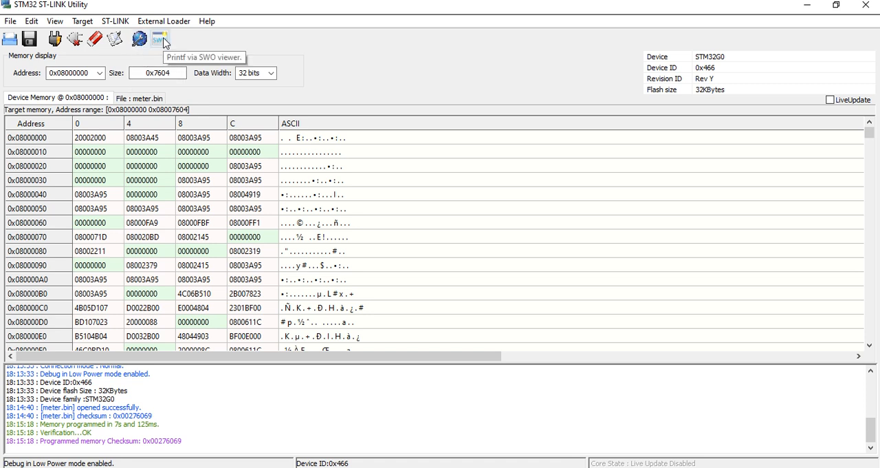
Perform a full chip erase and start programming meter.bin into the target again with verification while programming.
{"action": "left_click", "coordinate": [96, 41]}
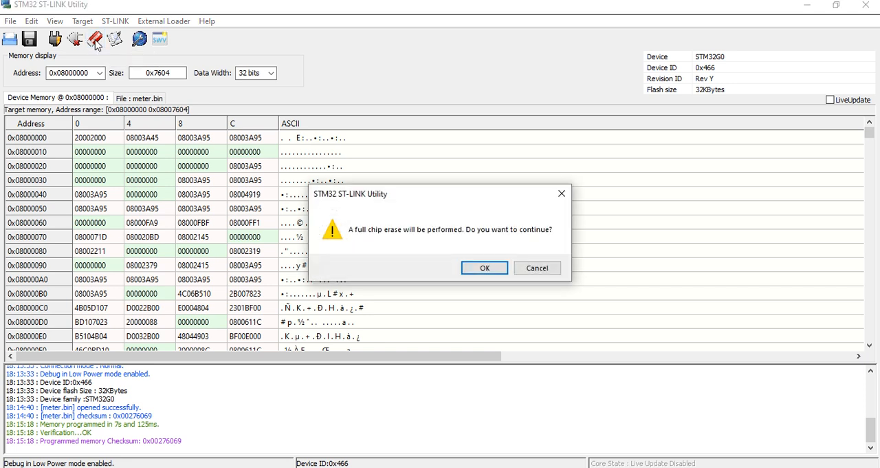
{"action": "left_click", "coordinate": [483, 269]}
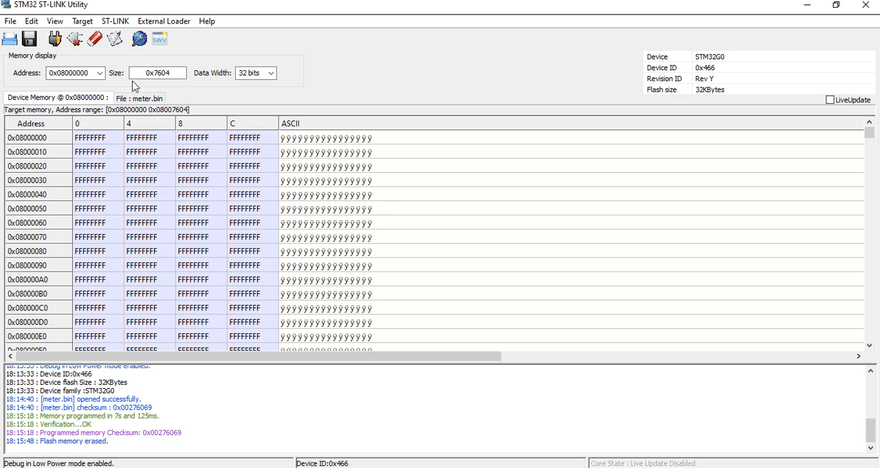
{"action": "left_click", "coordinate": [120, 44]}
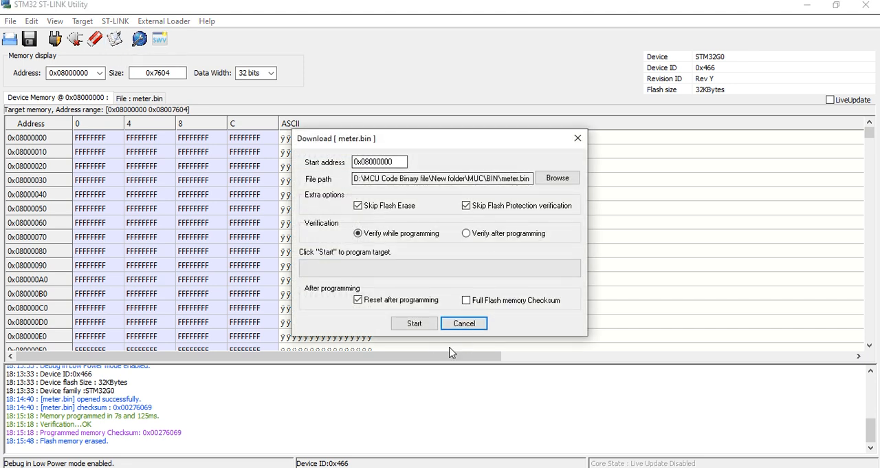
{"action": "left_click", "coordinate": [416, 324]}
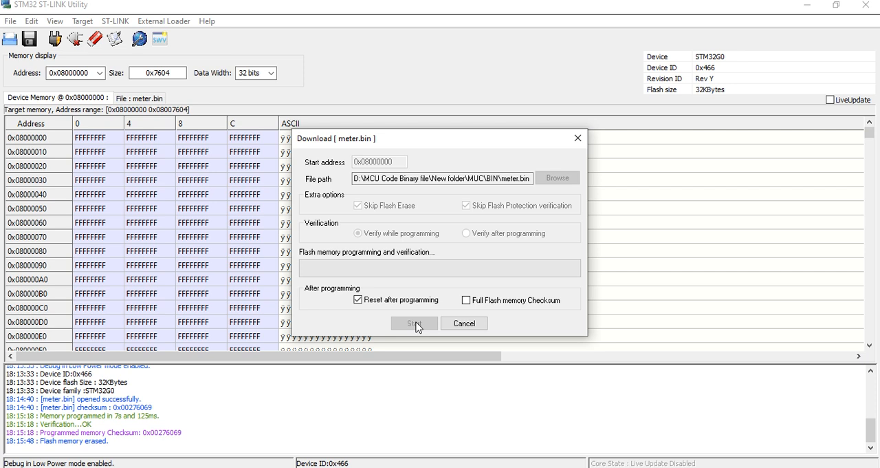